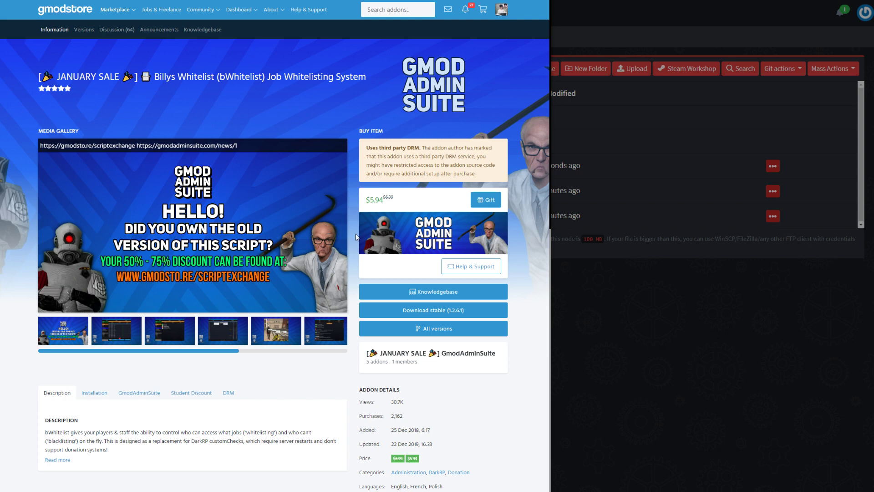
Download the stable 1.2.6.1 Billys Whitelist zip from Gmodstore into the Downloads folder
scroll(352, 272, "down", 2)
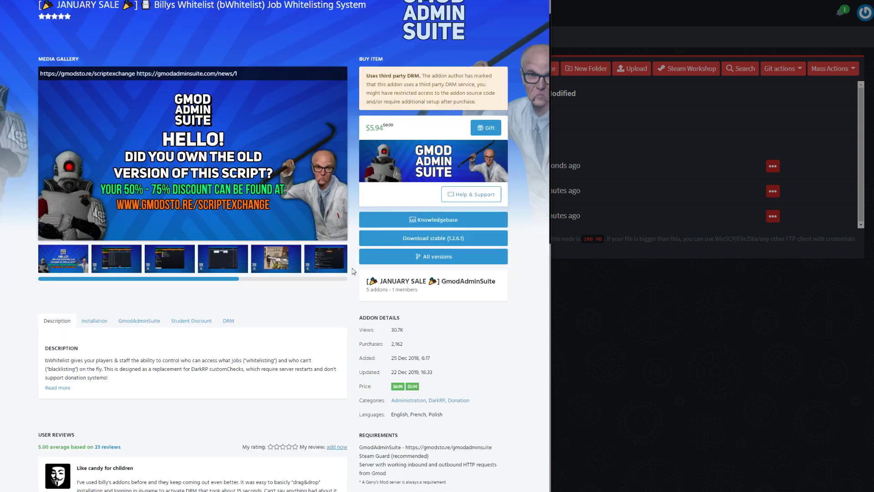
scroll(345, 266, "up", 1)
scroll(345, 266, "up", 1)
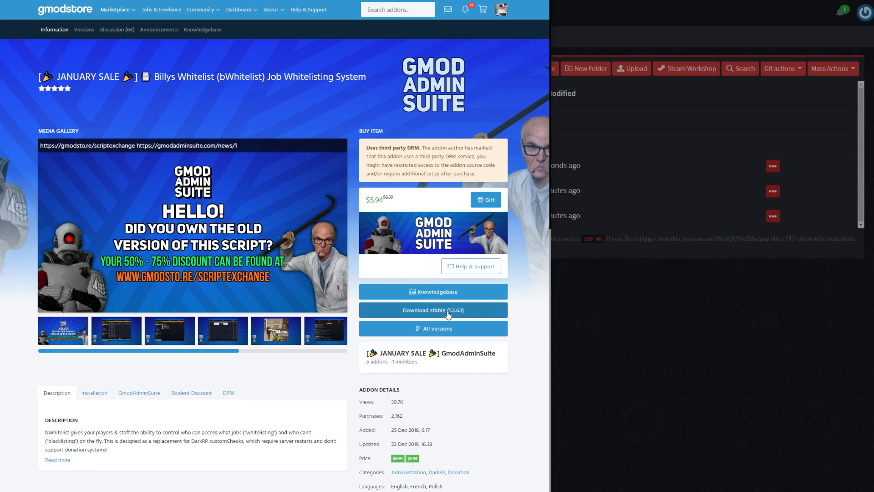
left_click(448, 313)
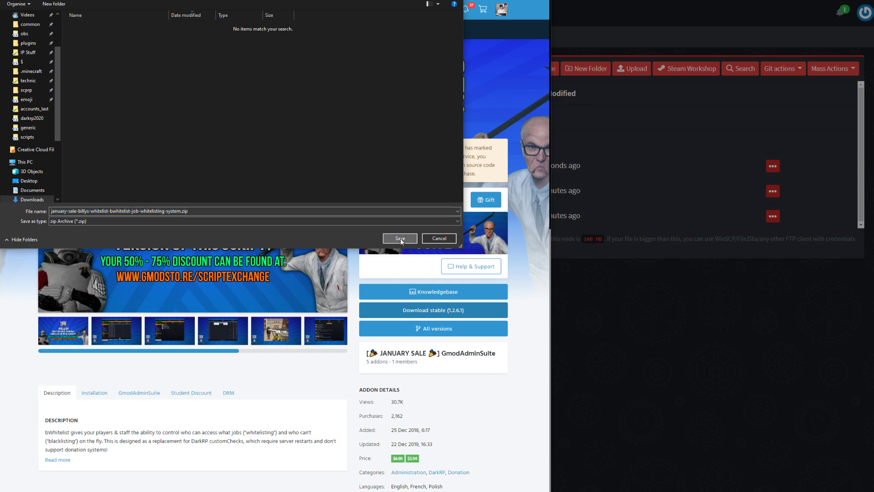
left_click(400, 239)
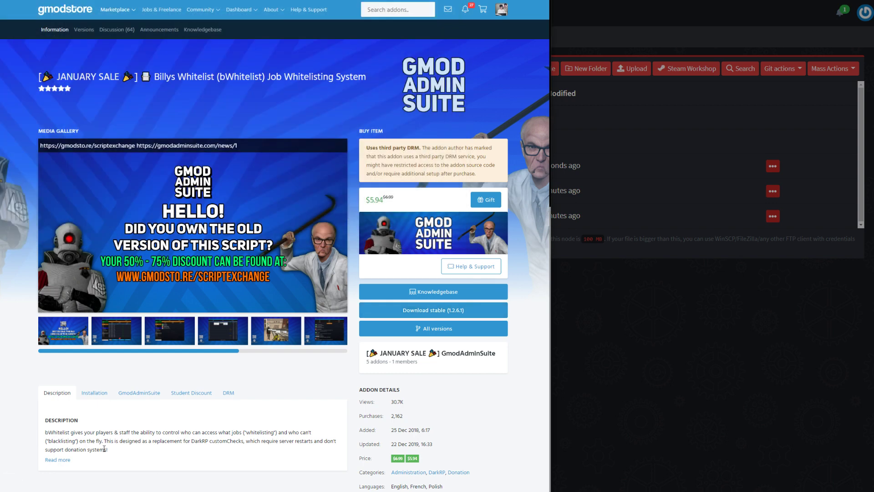
Drag the bWhitelist zip from Downloads into the server's garrysmod/addons folder
left_click(114, 482)
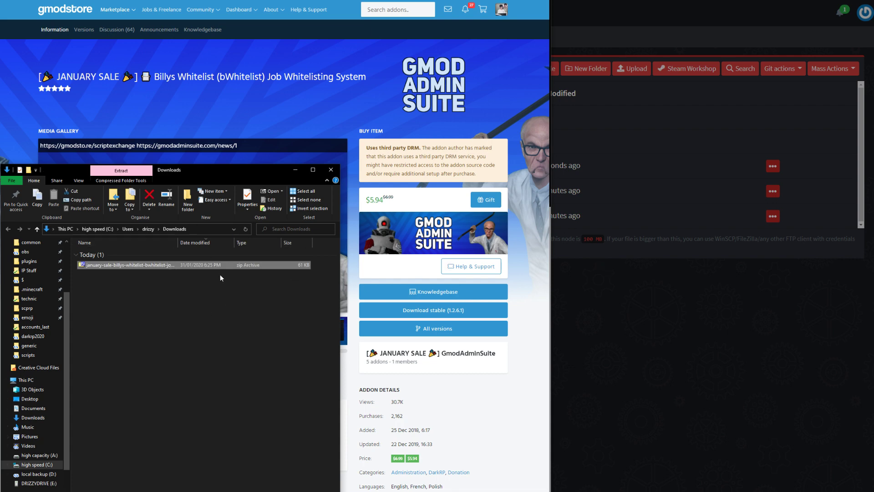
left_click_drag(225, 260, 649, 173)
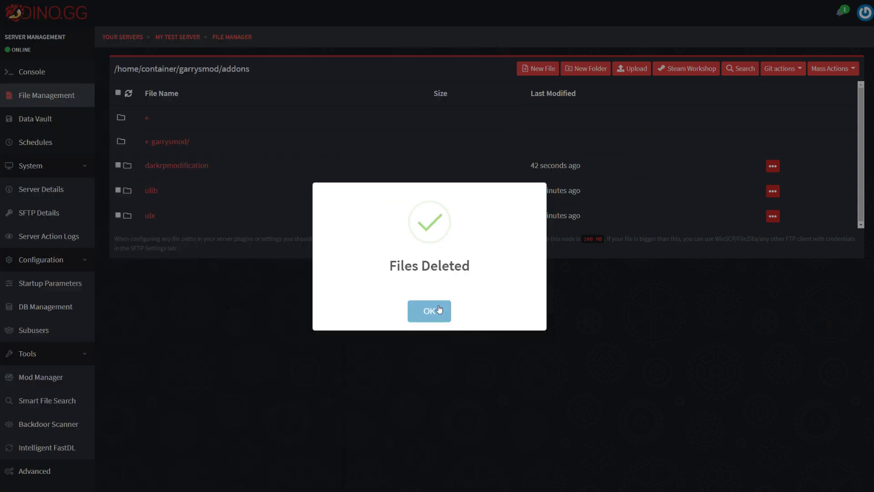
left_click(428, 310)
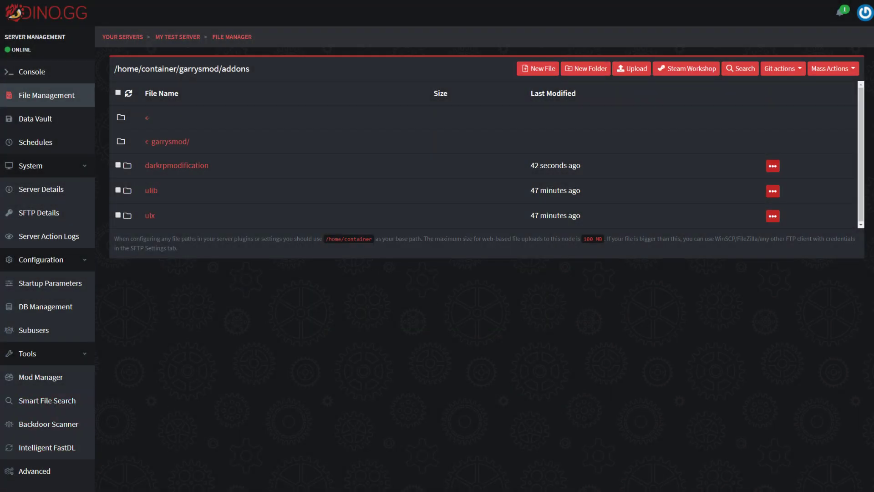
key("alt+Tab")
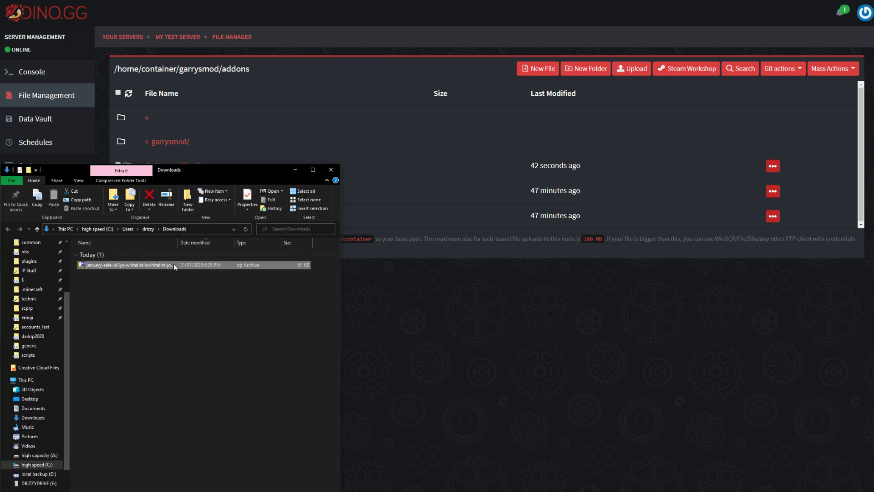
left_click_drag(174, 264, 480, 152)
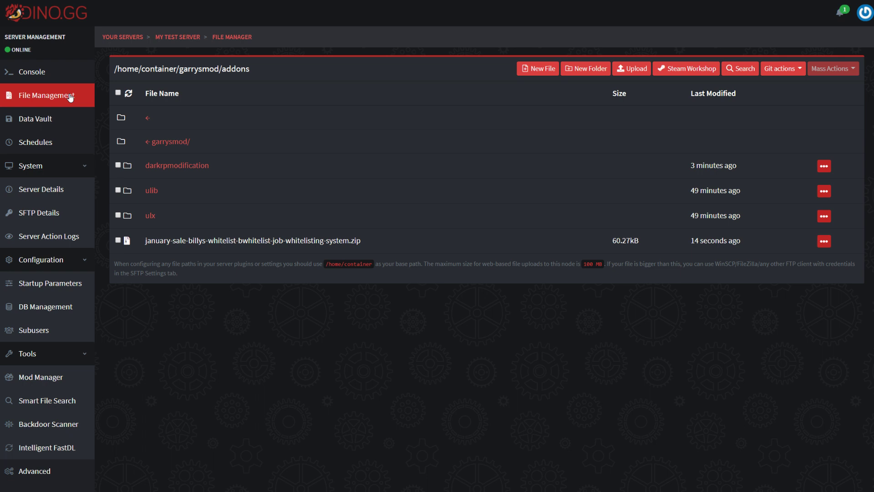
left_click_drag(179, 69, 272, 69)
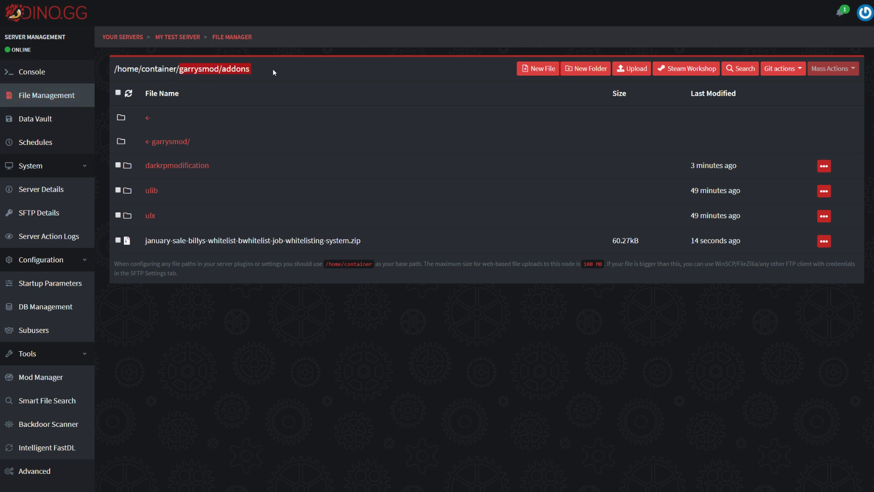
Decompress the zip, unpacking gmodadminsuite-jobwhitelist-1.2.6, xeon-drm and text files into addons
left_click(160, 324)
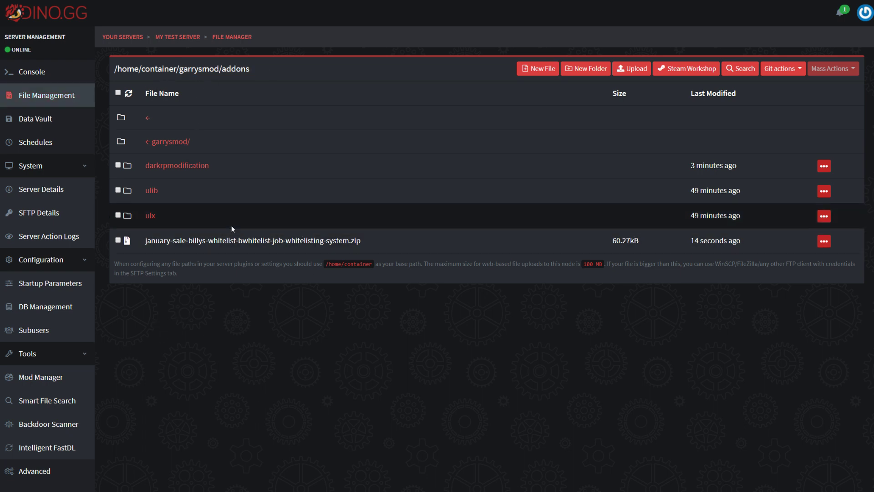
right_click(363, 247)
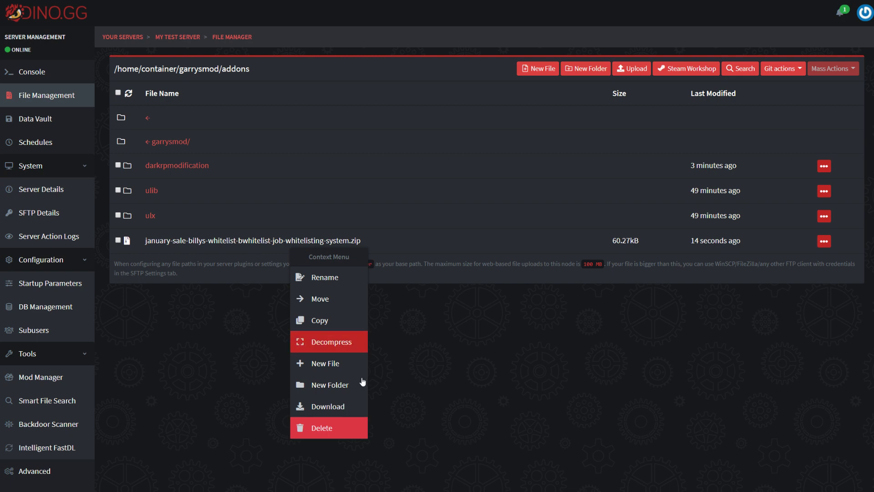
left_click(352, 343)
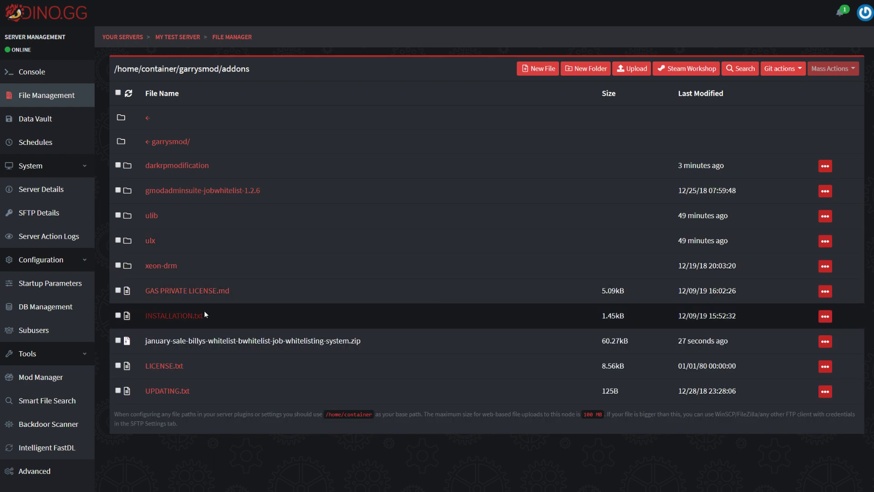
Check UPDATING.txt, LICENSE.txt, INSTALLATION.txt and GAS PRIVATE LICENSE.md for removal
left_click(233, 391)
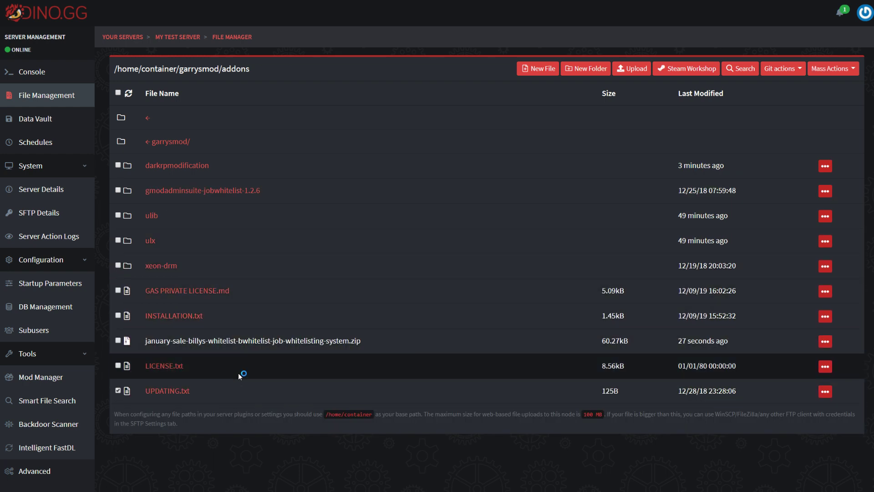
left_click(240, 367)
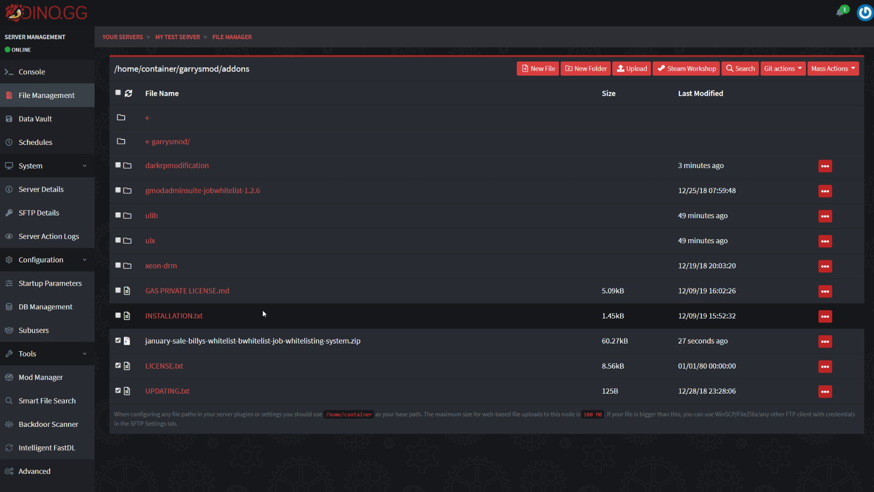
left_click(261, 311)
left_click(277, 296)
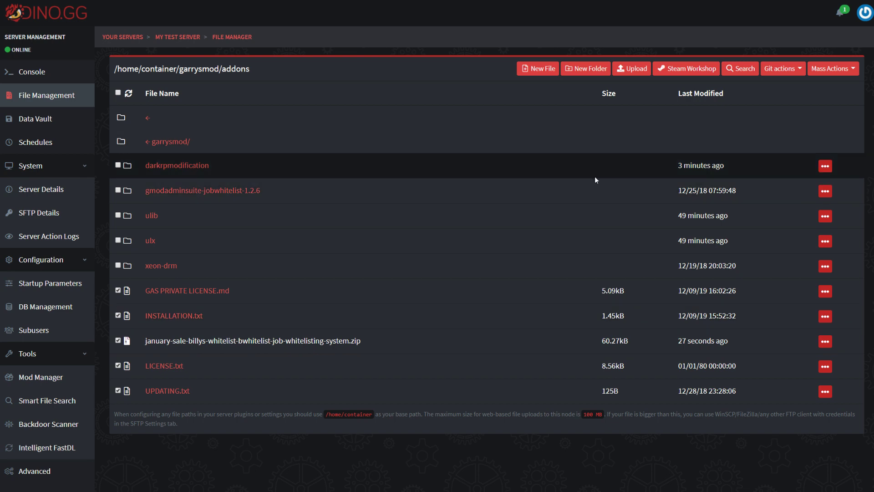
Delete the five checked files with Mass Actions > Delete Files and confirm
left_click(832, 69)
left_click(827, 105)
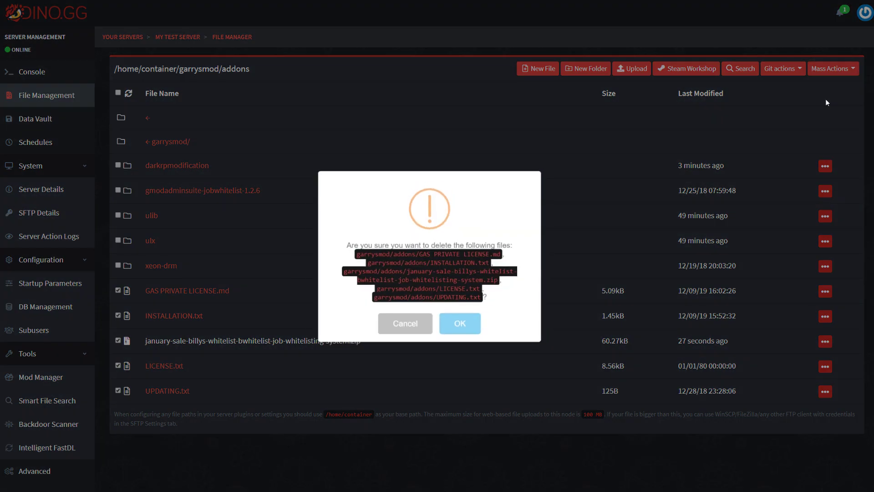
left_click(461, 322)
left_click(433, 313)
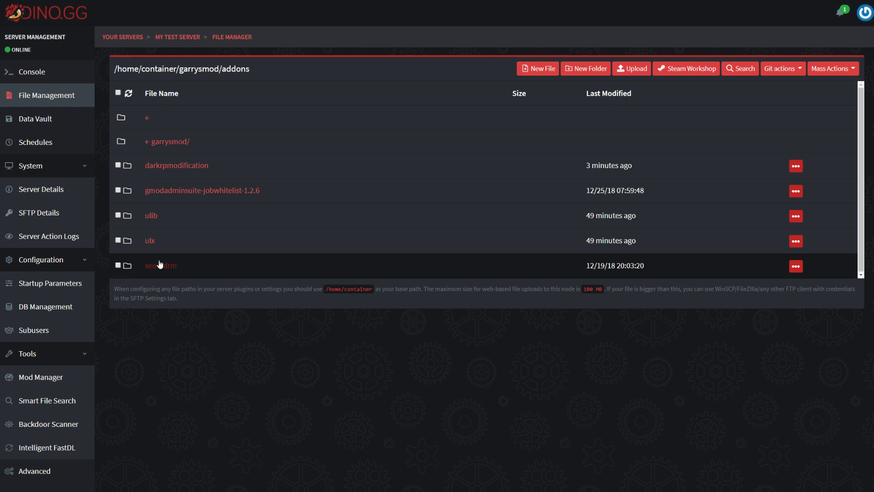
left_click(160, 265)
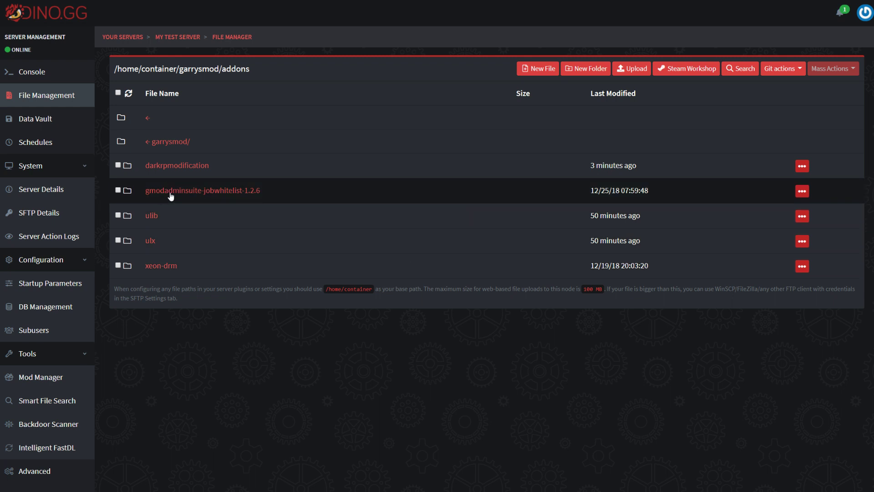
left_click(169, 196)
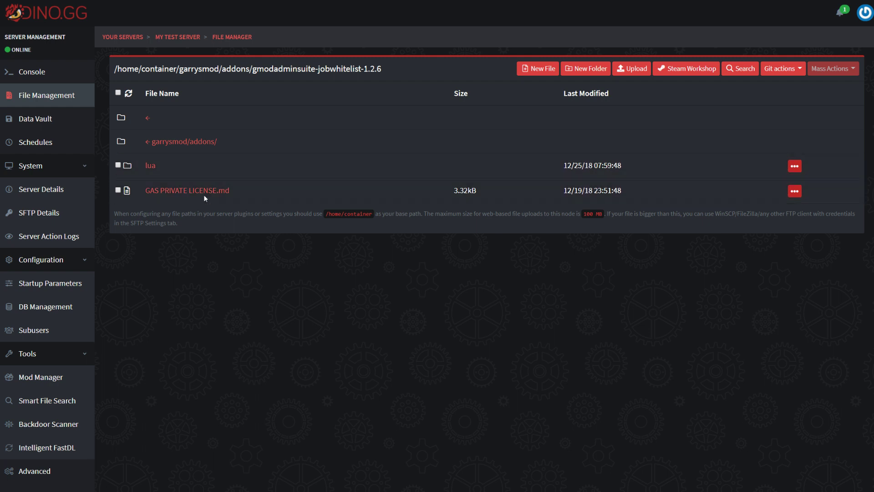
left_click(154, 142)
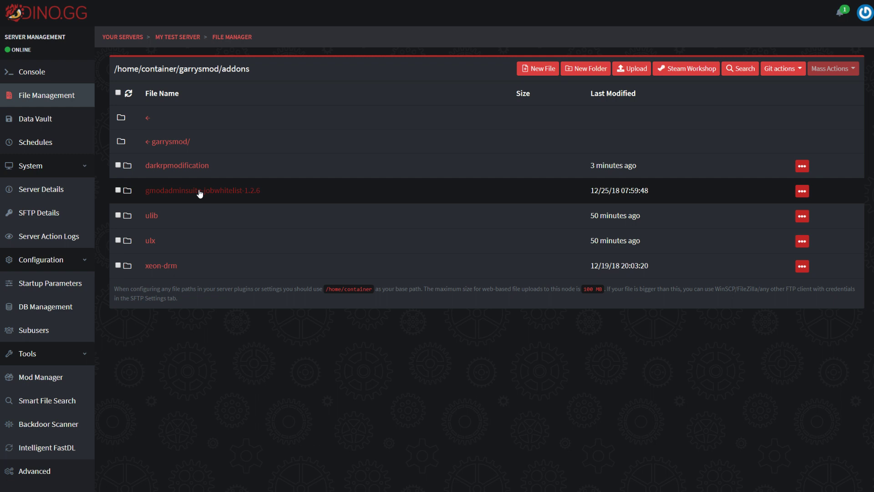
left_click(201, 186)
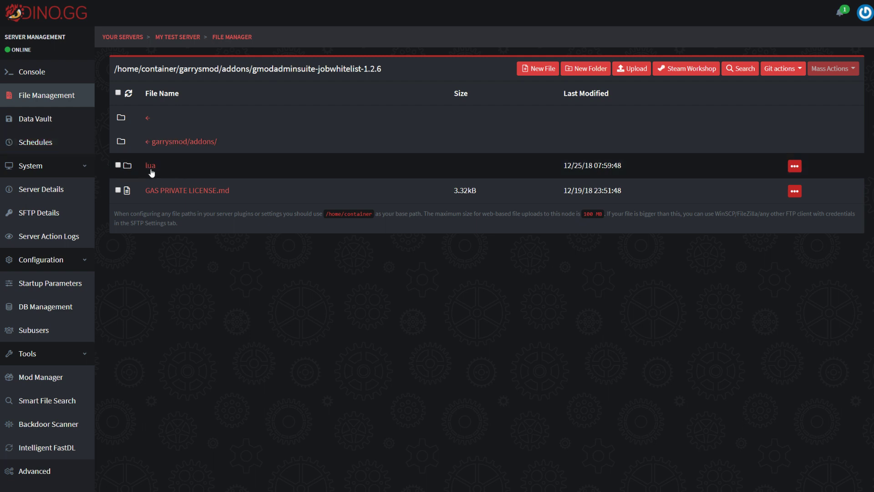
left_click(150, 166)
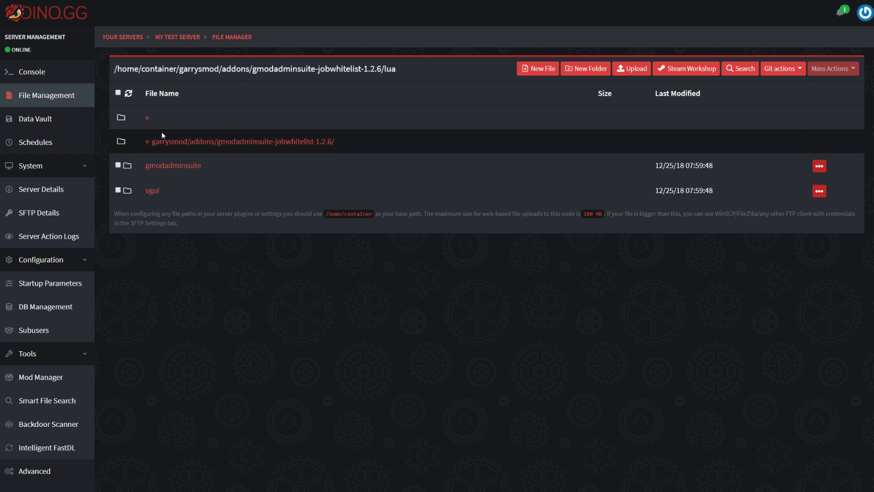
left_click(118, 190)
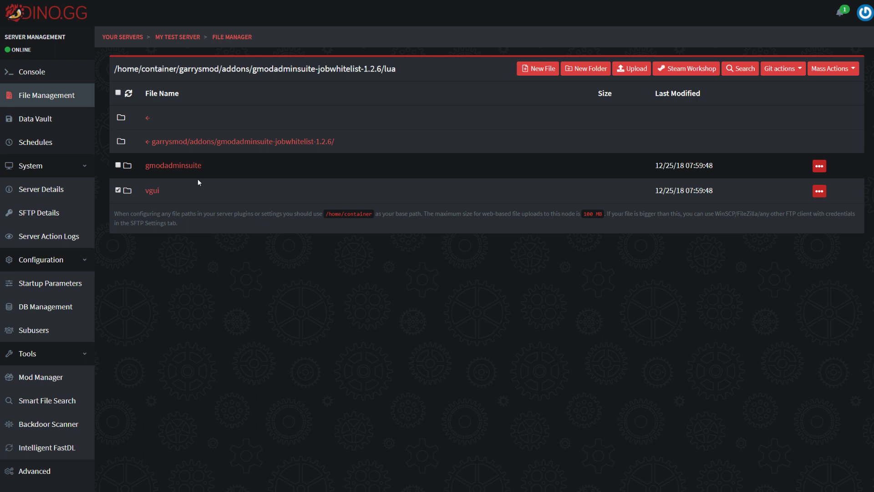
left_click(186, 142)
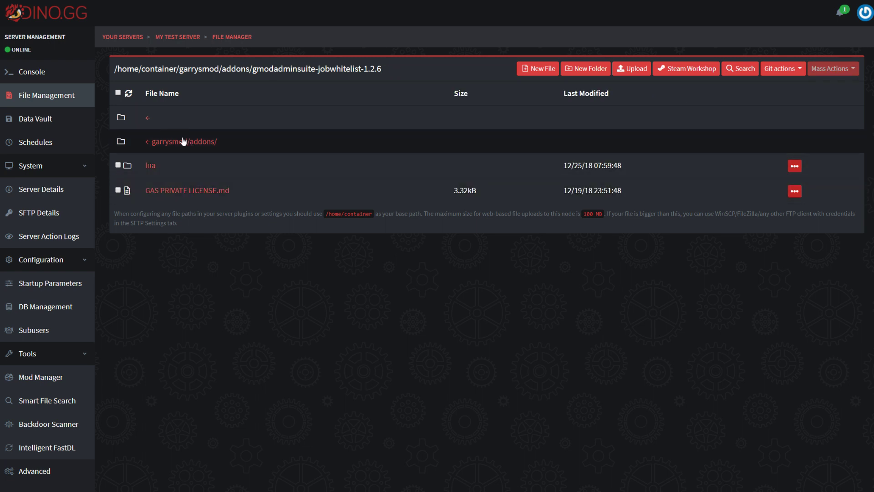
left_click(186, 141)
left_click(157, 266)
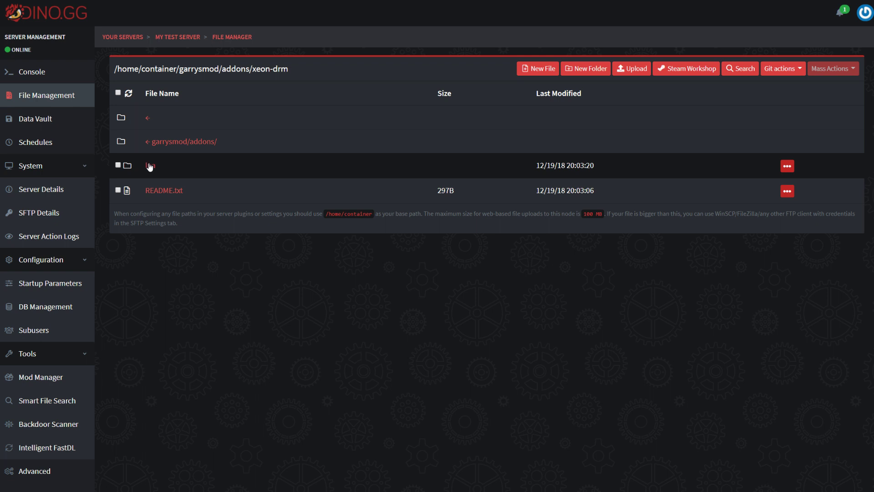
left_click(150, 167)
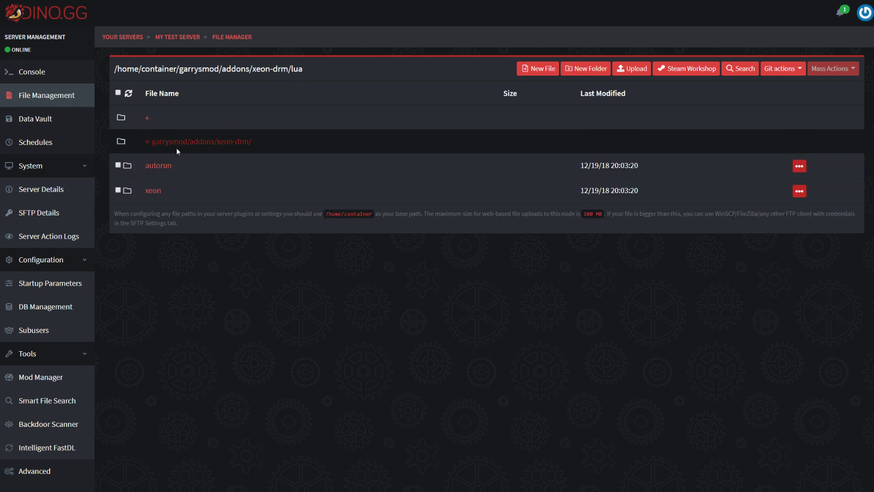
left_click(188, 145)
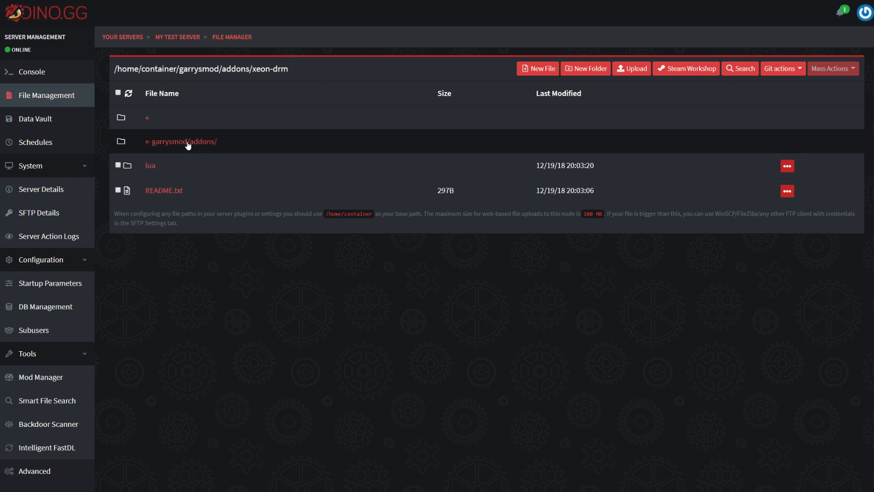
left_click(188, 142)
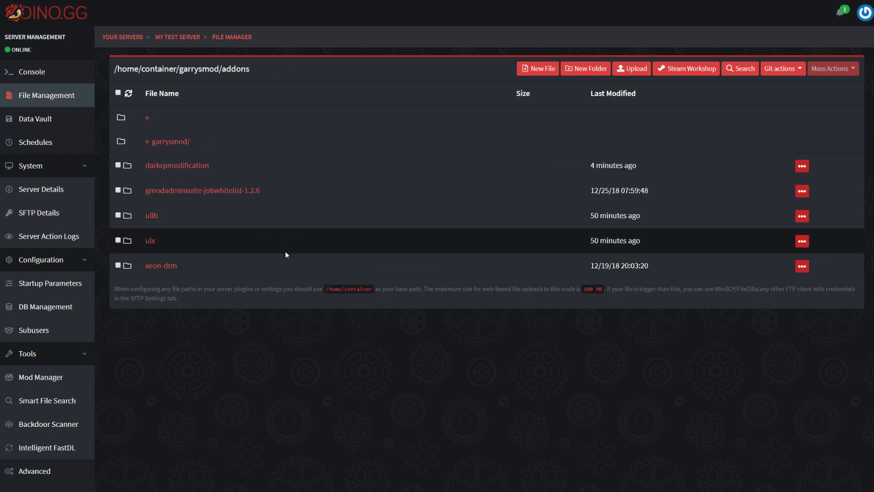
left_click(184, 166)
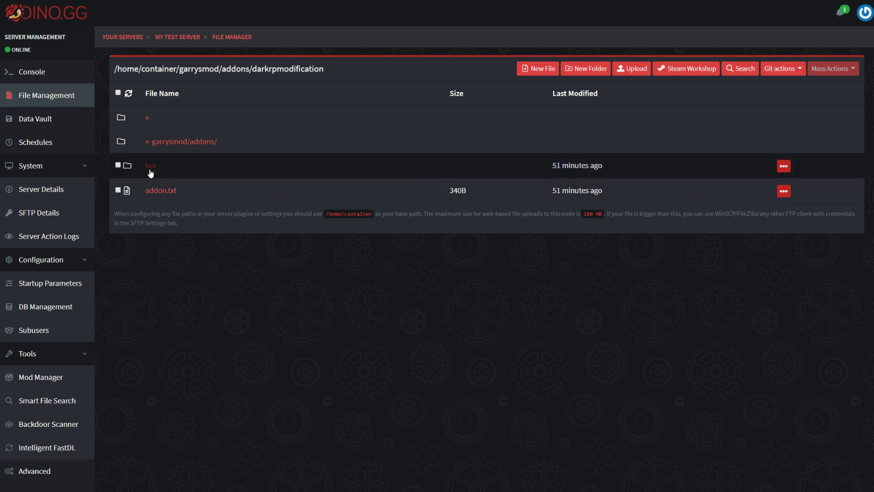
left_click(150, 166)
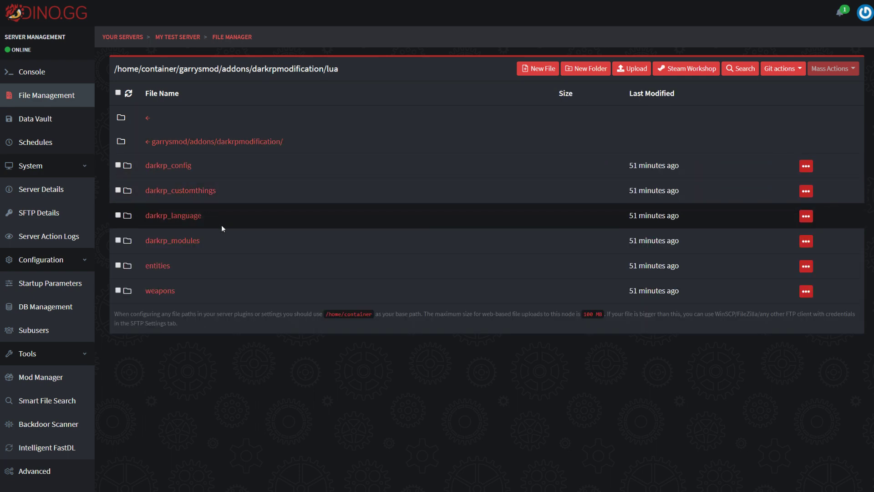
left_click(179, 142)
left_click(184, 142)
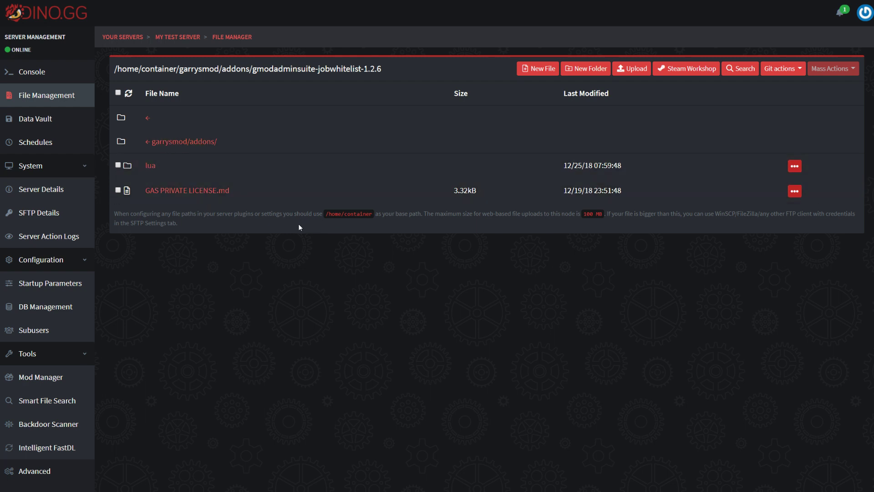
key("alt+Left")
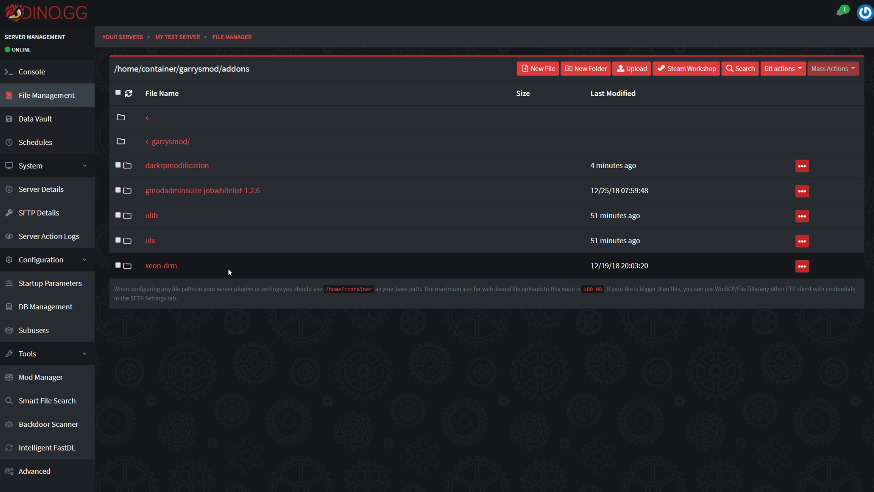